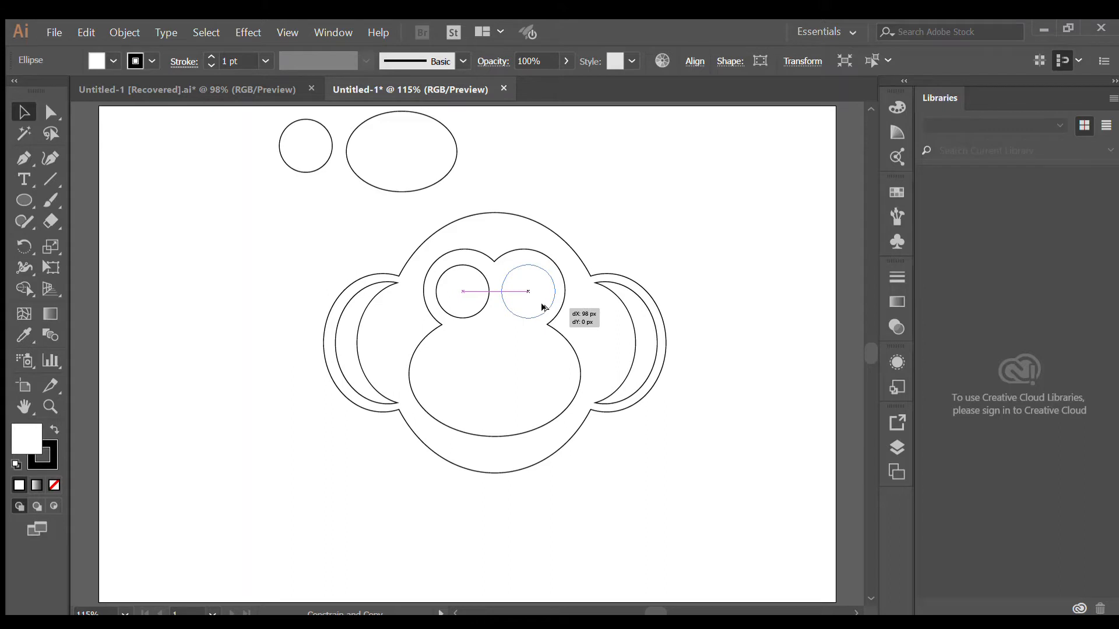
- Duplicate the eye circle horizontally for the right eye and place a smaller, flattened copy of the spare ellipse as the nose
{"action": "left_click_drag", "start_coordinate": [542, 307], "coordinate": [542, 303]}
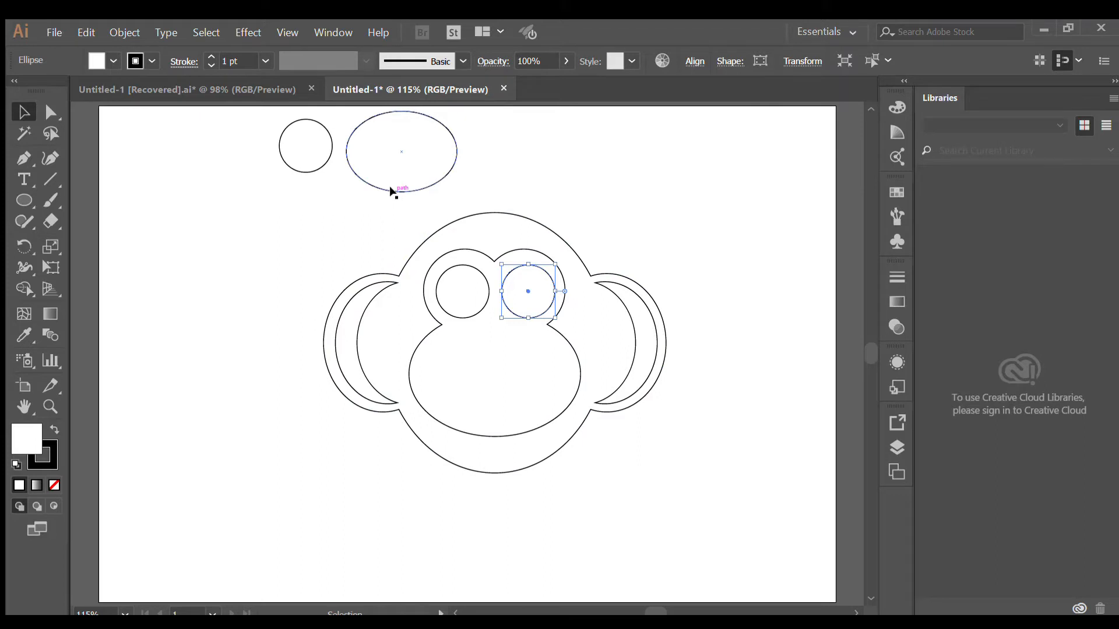
{"action": "left_click_drag", "start_coordinate": [392, 192], "coordinate": [507, 376]}
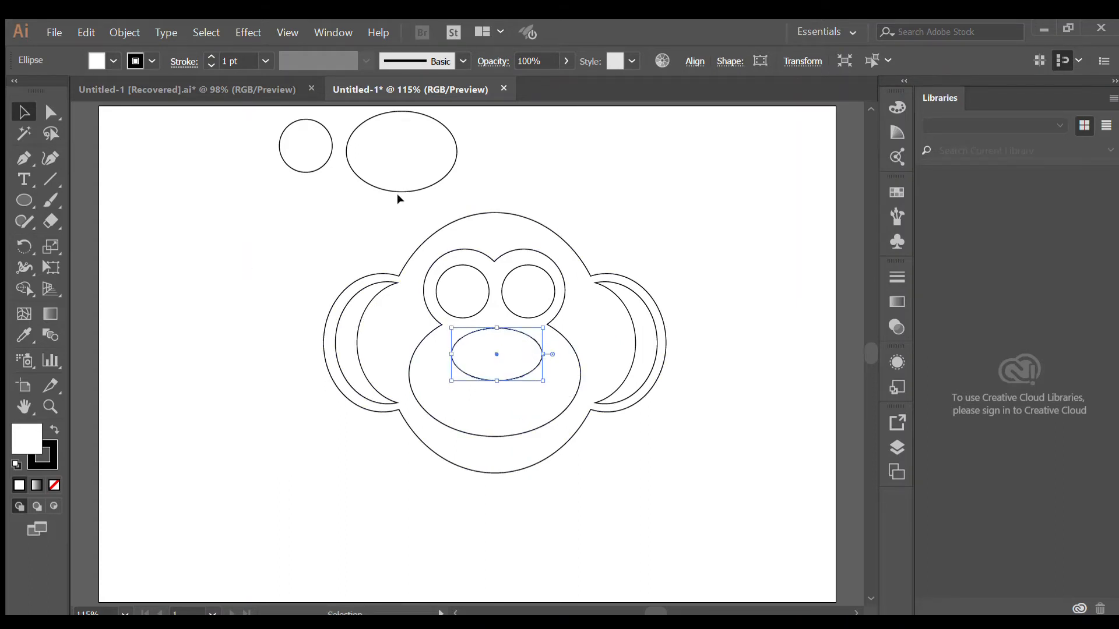
- Make two vertically offset, overlapping copies of the large spare ellipse beside the head and select both
{"action": "left_click_drag", "start_coordinate": [399, 192], "coordinate": [220, 295]}
{"action": "left_click_drag", "start_coordinate": [249, 218], "coordinate": [251, 202]}
{"action": "left_click_drag", "start_coordinate": [184, 176], "coordinate": [233, 293]}
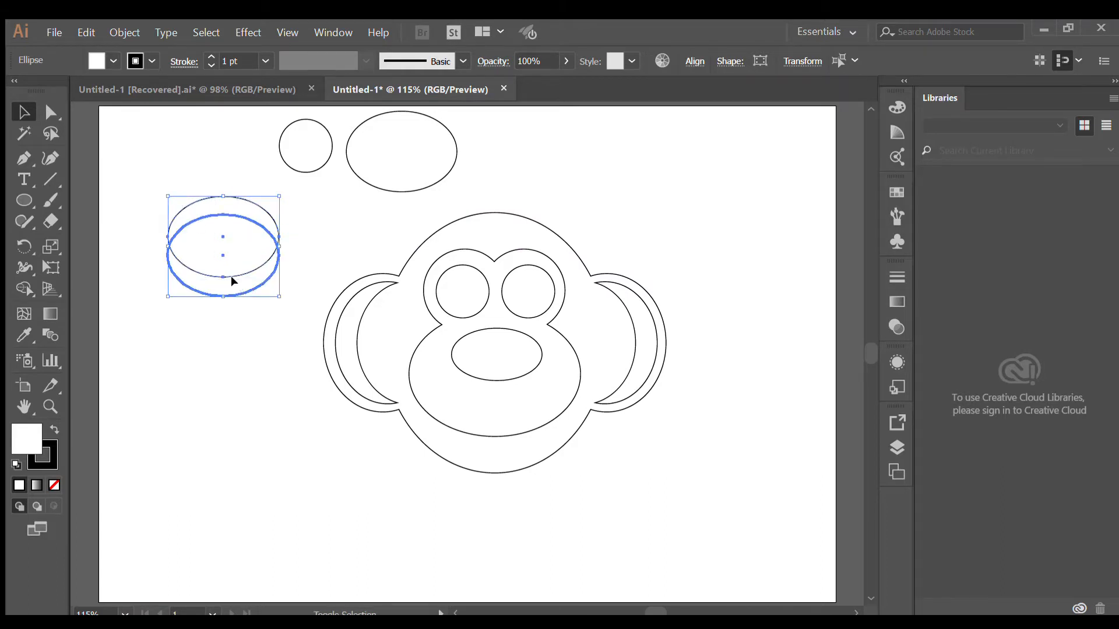
- Cut away the upper ellipse and the overlap with Shape Builder to leave a smile-shaped crescent
{"action": "key", "text": "shift+m"}
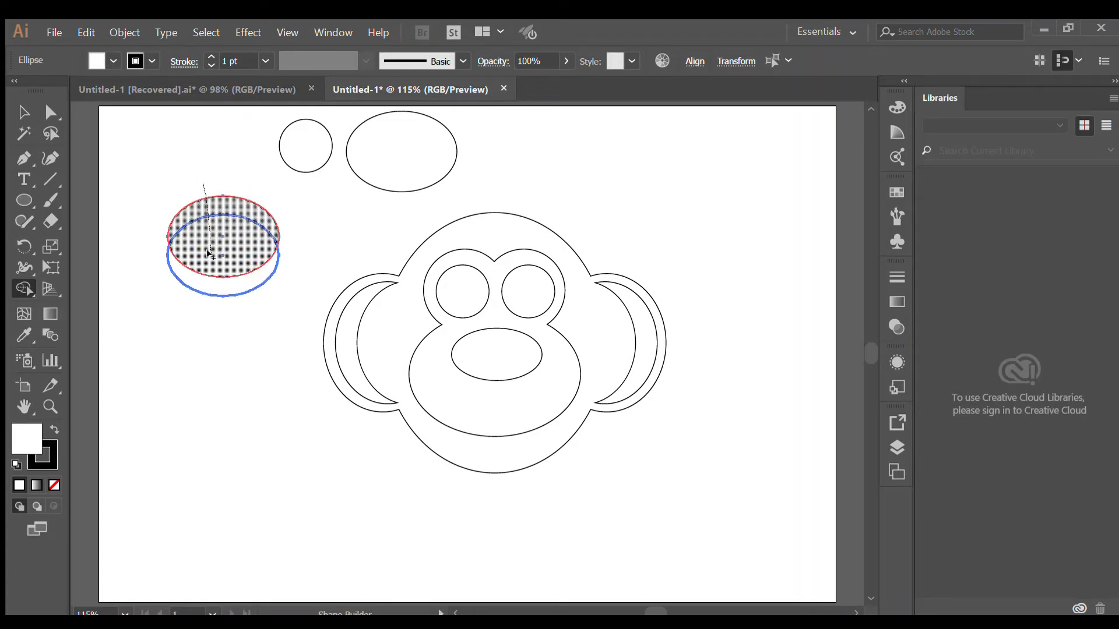
{"action": "left_click_drag", "start_coordinate": [202, 185], "coordinate": [210, 225]}
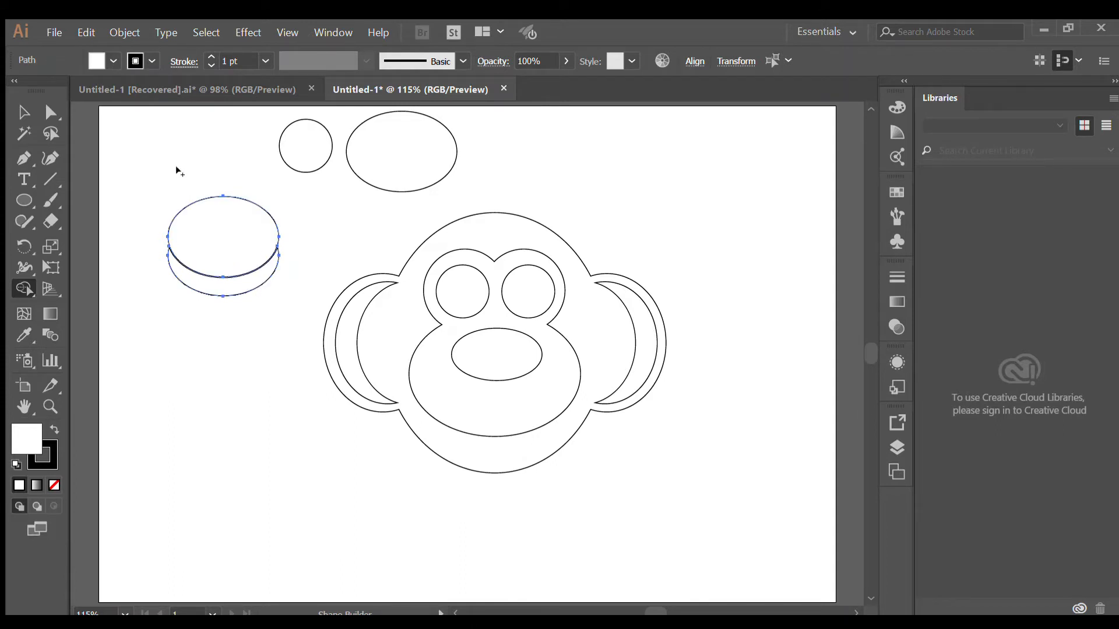
{"action": "left_click_drag", "start_coordinate": [186, 182], "coordinate": [216, 243]}
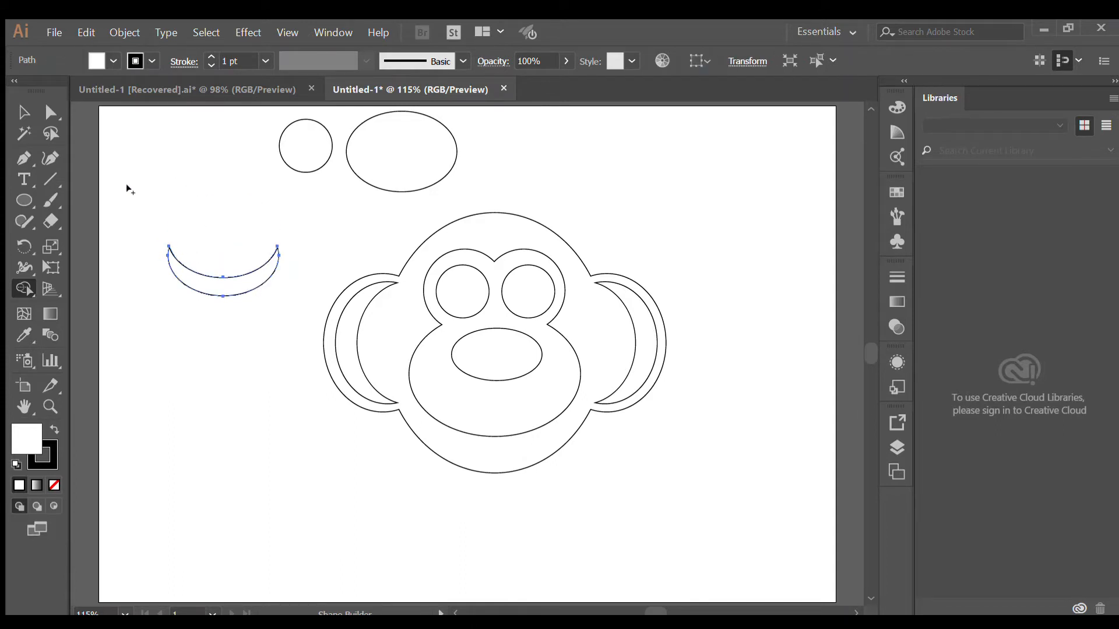
- Place the smile crescent below the nose and widen it to span the muzzle as the mouth
{"action": "key", "text": "v"}
{"action": "left_click", "coordinate": [177, 207]}
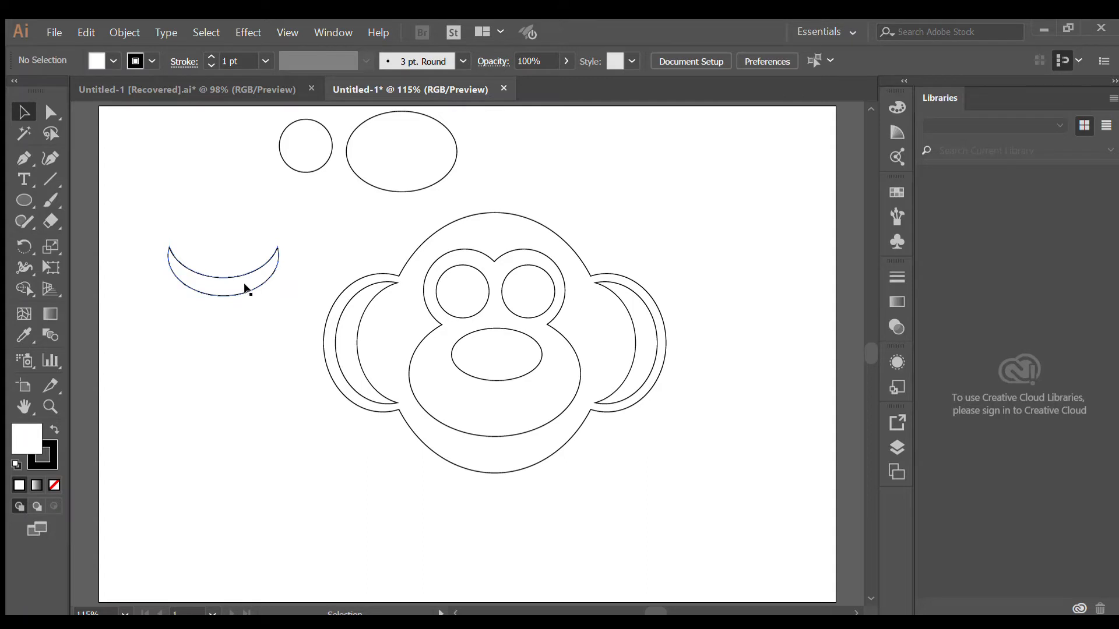
{"action": "left_click_drag", "start_coordinate": [245, 289], "coordinate": [562, 394]}
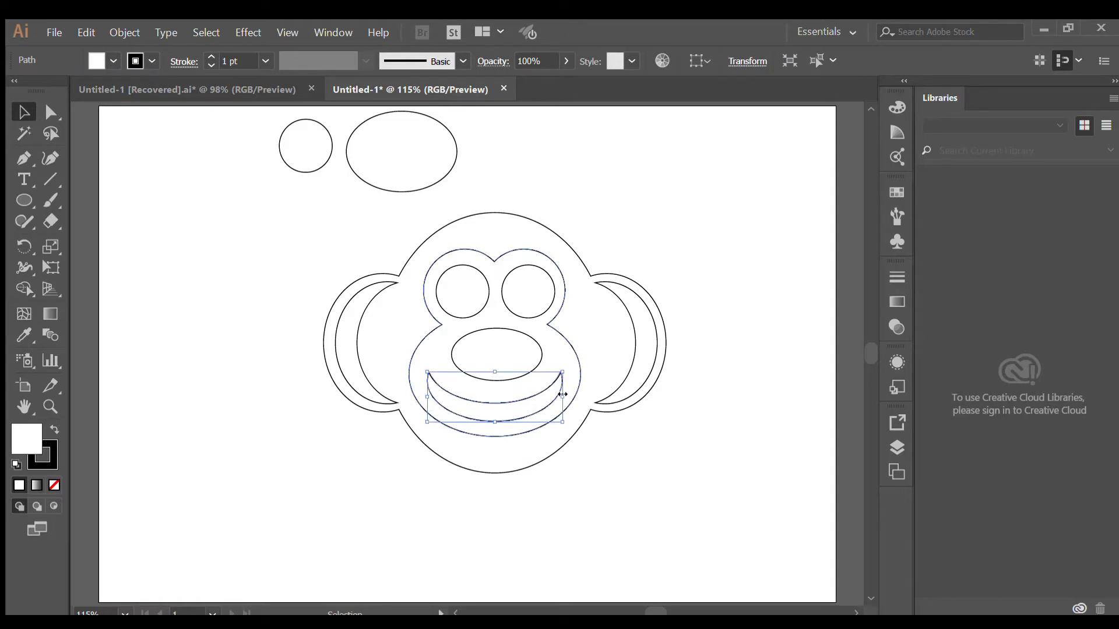
{"action": "left_click", "coordinate": [628, 442]}
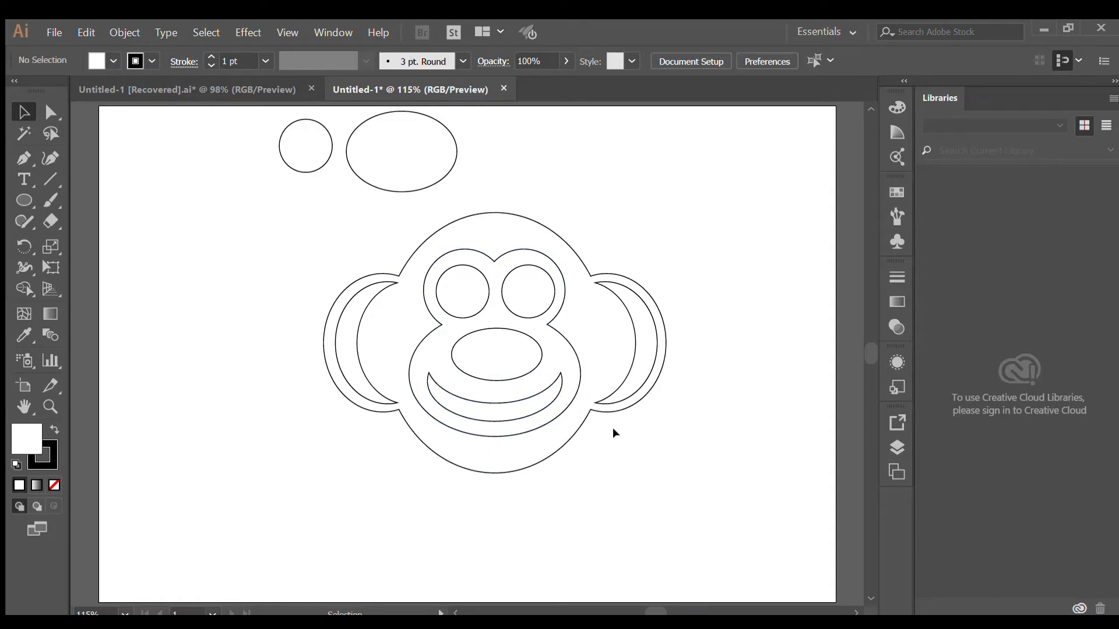
- Add a small pupil circle in the lower right of each eye using scaled-down copies of the eye circle
{"action": "left_click", "coordinate": [477, 315]}
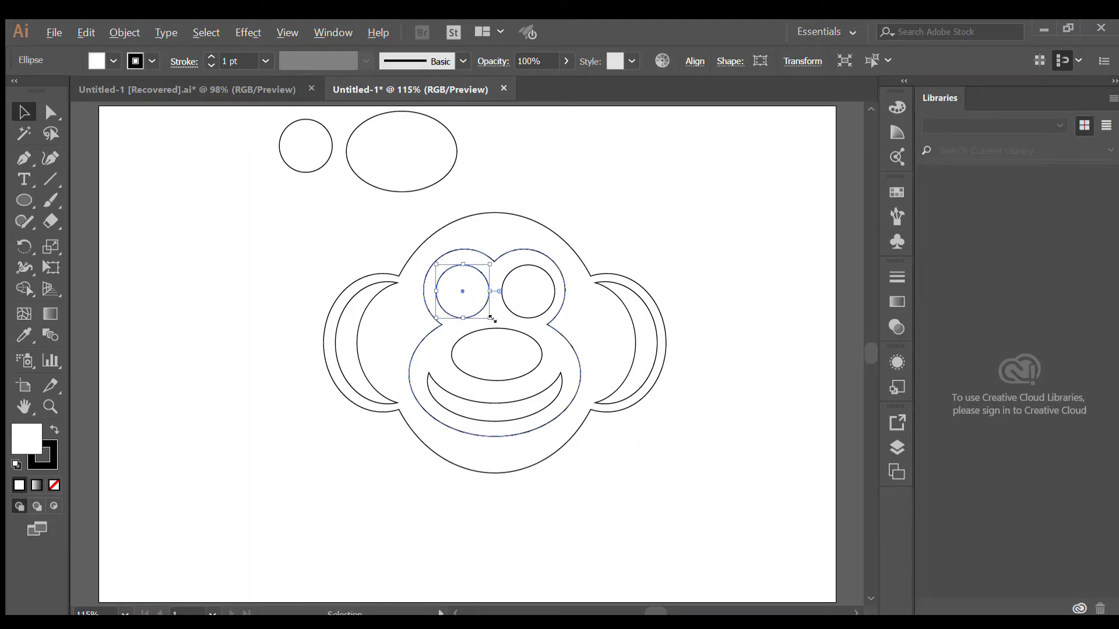
{"action": "left_click_drag", "start_coordinate": [492, 319], "coordinate": [541, 292]}
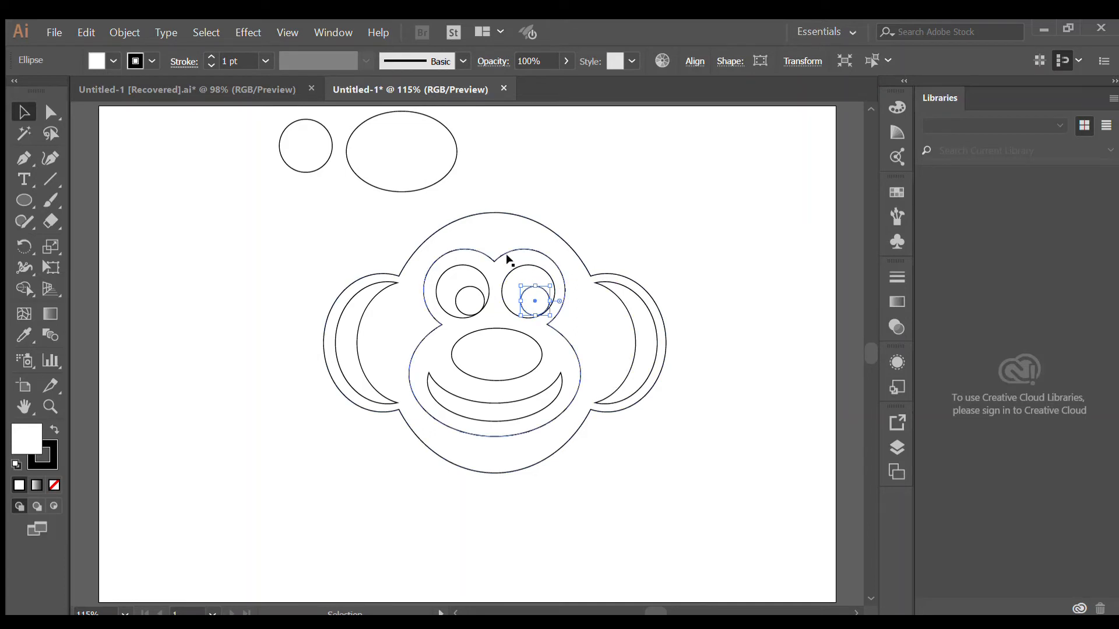
{"action": "left_click", "coordinate": [593, 204]}
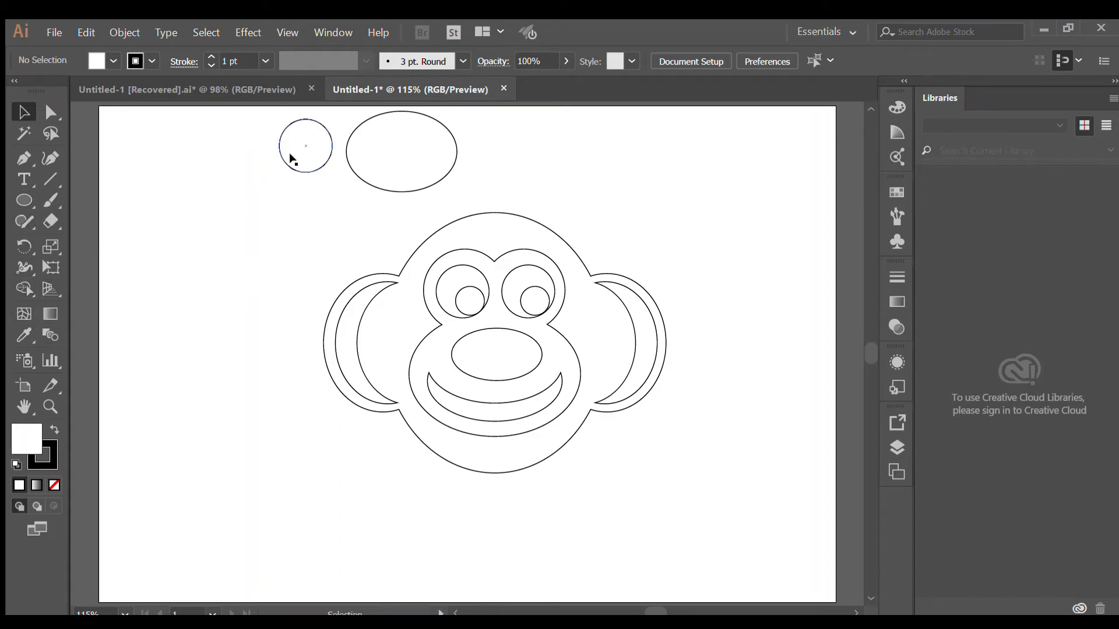
- Make two slightly vertically offset copies of the small spare circle to the left of the head
{"action": "left_click", "coordinate": [298, 172]}
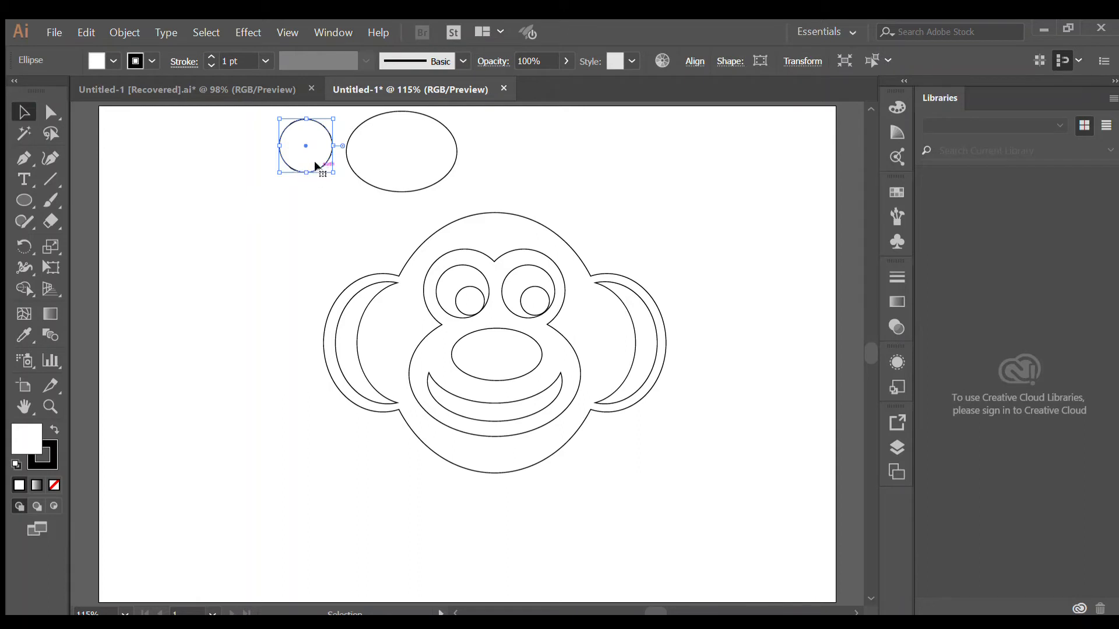
{"action": "left_click_drag", "start_coordinate": [313, 161], "coordinate": [252, 282]}
{"action": "key", "text": "ctrl+z"}
{"action": "left_click_drag", "start_coordinate": [314, 167], "coordinate": [271, 299]}
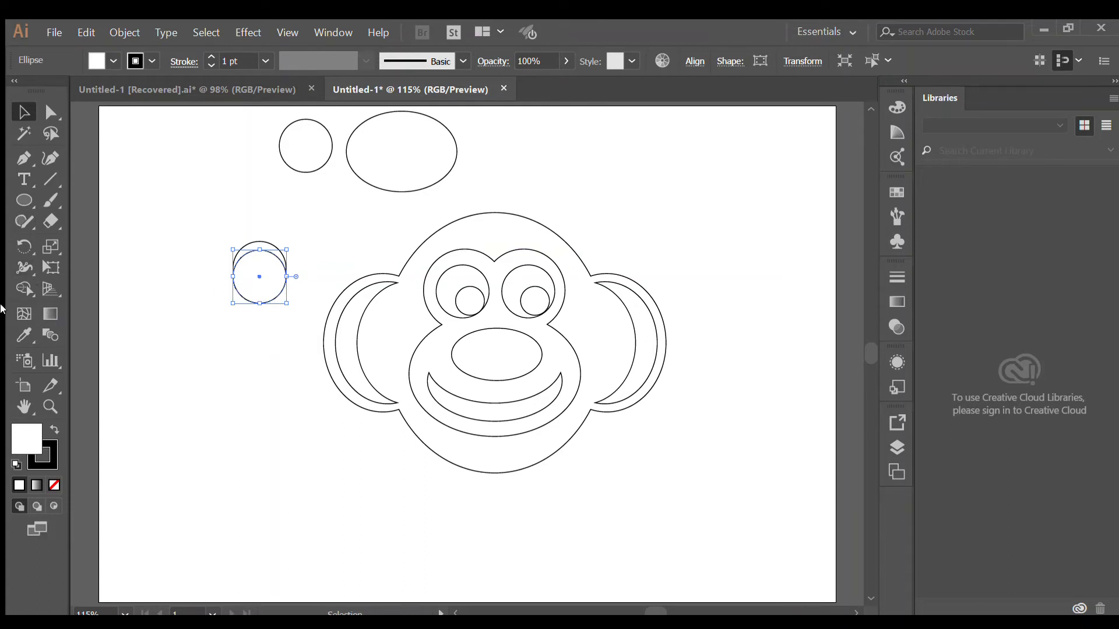
{"action": "key", "text": "shift+m"}
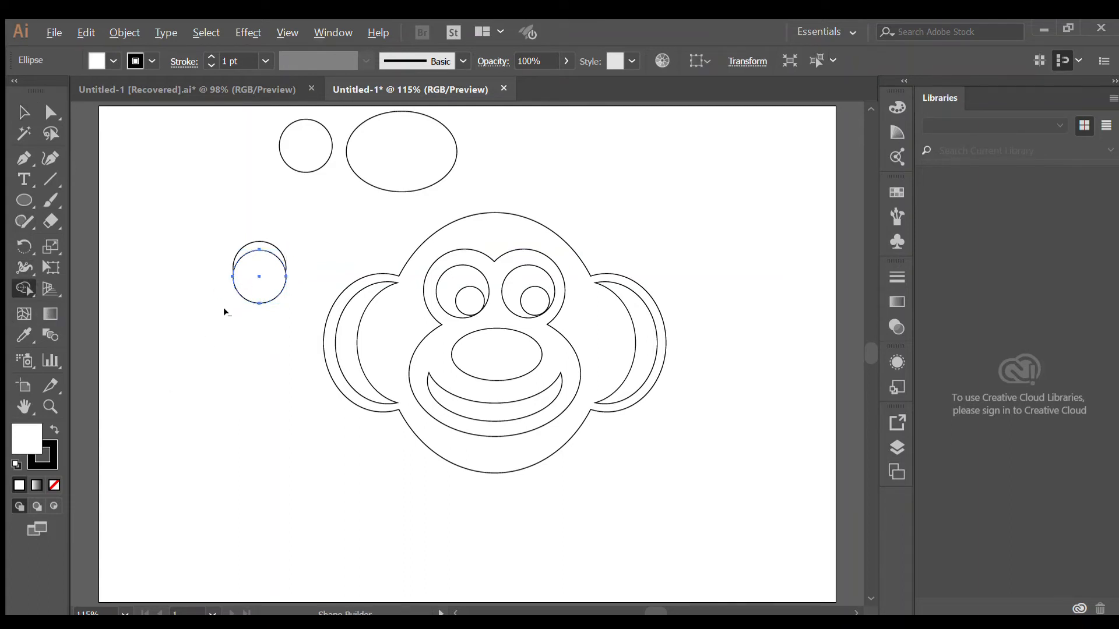
{"action": "mouse_move", "coordinate": [223, 309]}
{"action": "left_mouse_down"}
{"action": "mouse_move", "coordinate": [245, 278]}
{"action": "mouse_move", "coordinate": [250, 290]}
{"action": "left_mouse_up"}
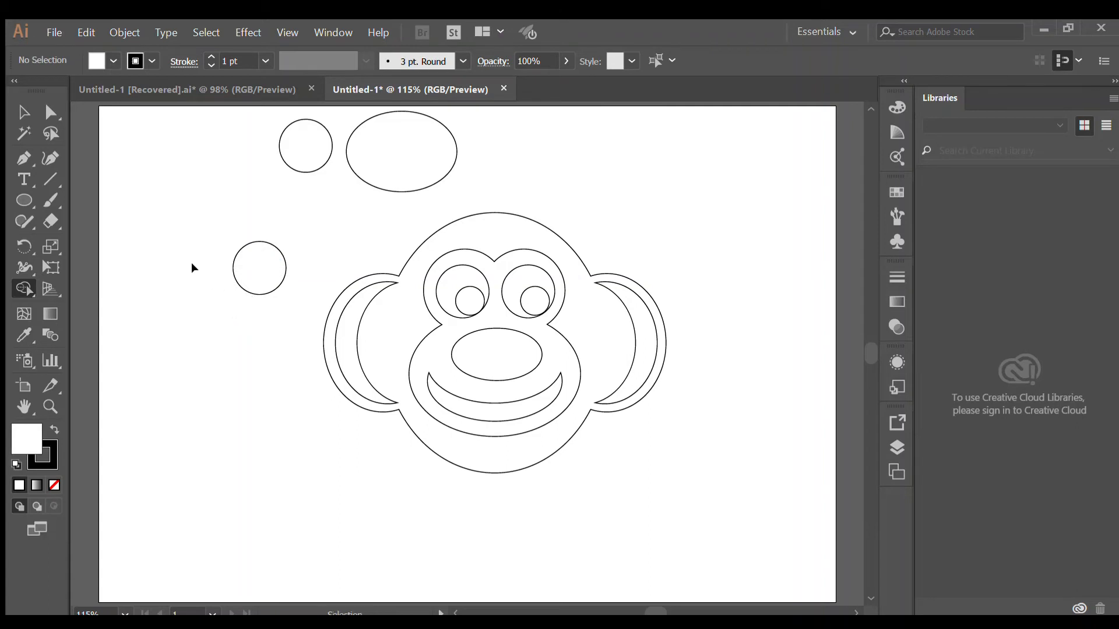
{"action": "key", "text": "ctrl+z"}
- Select both overlapping circles and remove the lower one and the overlap with Shape Builder, leaving a thin arched crescent
{"action": "left_click", "coordinate": [23, 112]}
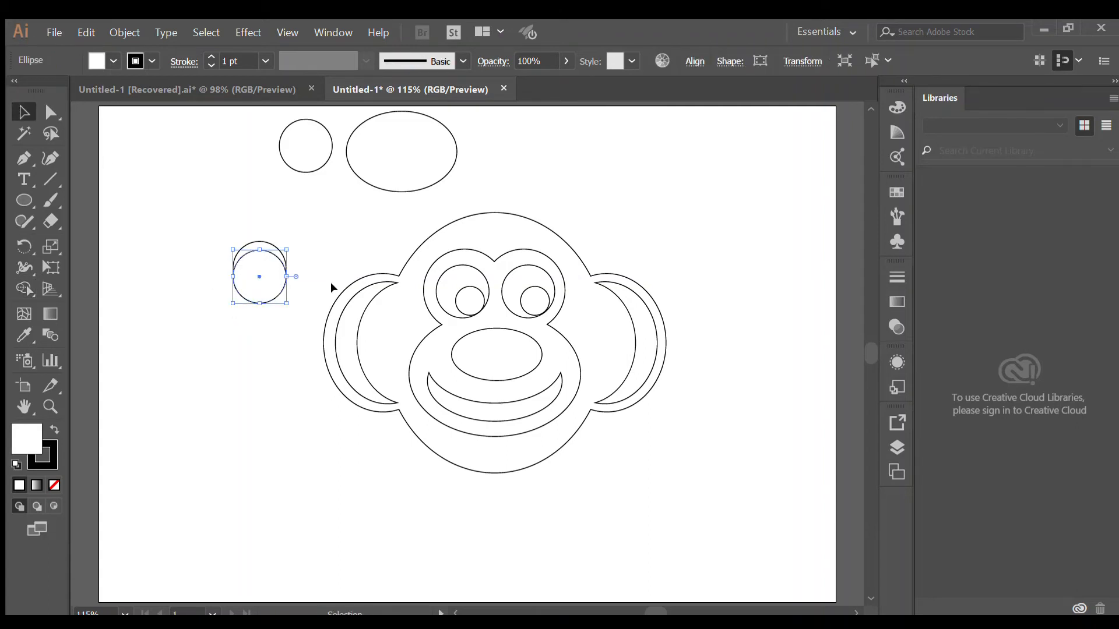
{"action": "left_click_drag", "start_coordinate": [210, 212], "coordinate": [295, 306]}
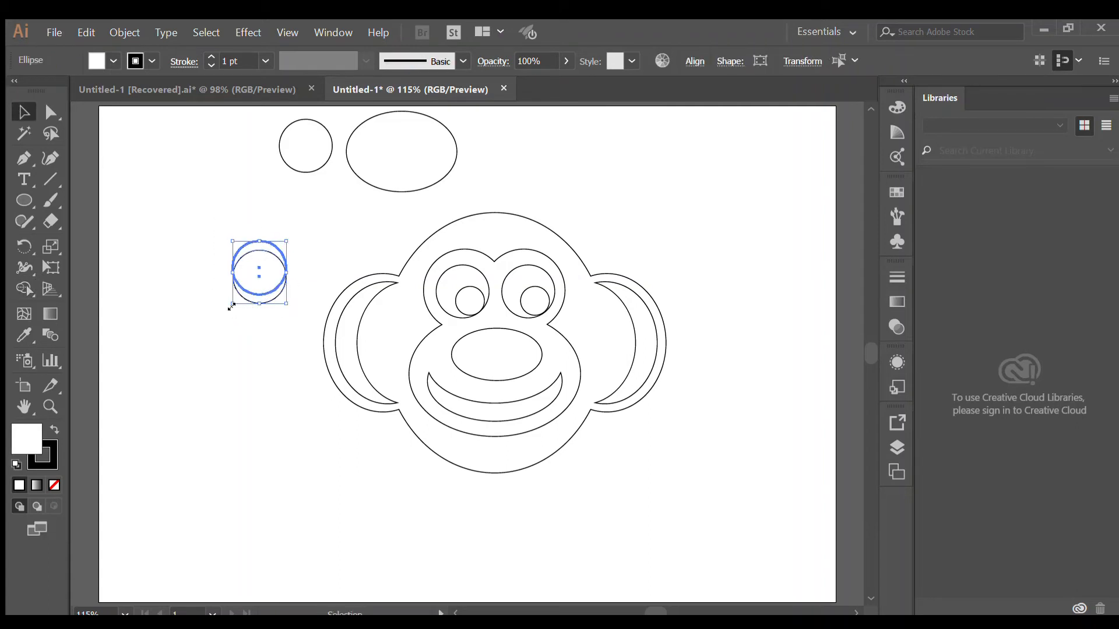
{"action": "left_click", "coordinate": [20, 284]}
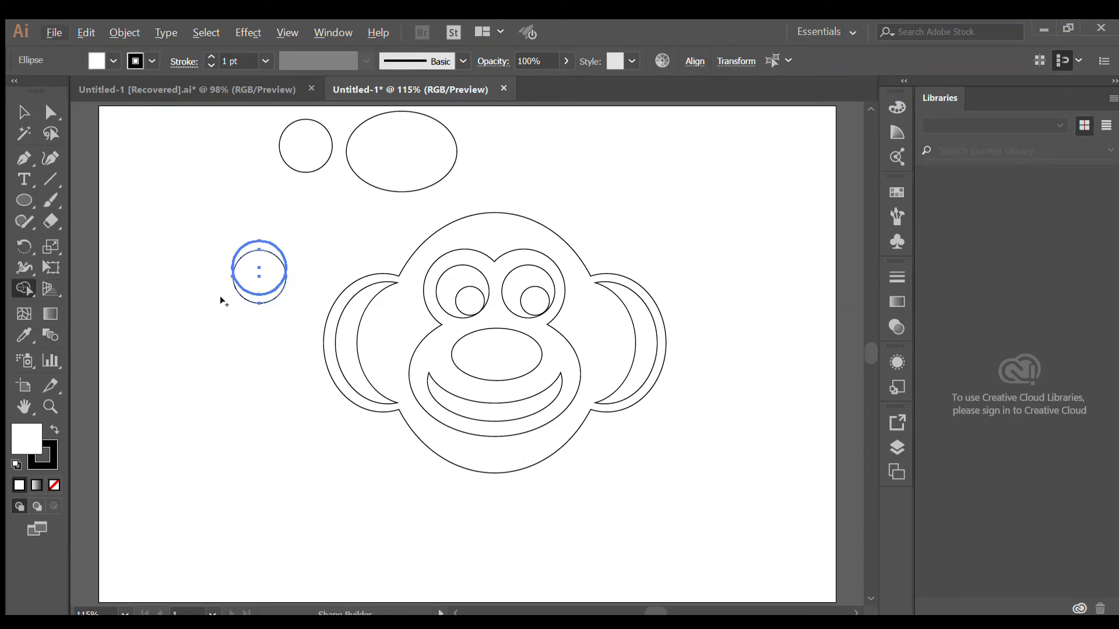
{"action": "mouse_move", "coordinate": [225, 300]}
{"action": "left_mouse_down", "text": "alt"}
{"action": "mouse_move", "coordinate": [256, 278]}
{"action": "mouse_move", "coordinate": [251, 261]}
{"action": "left_mouse_up", "text": "alt"}
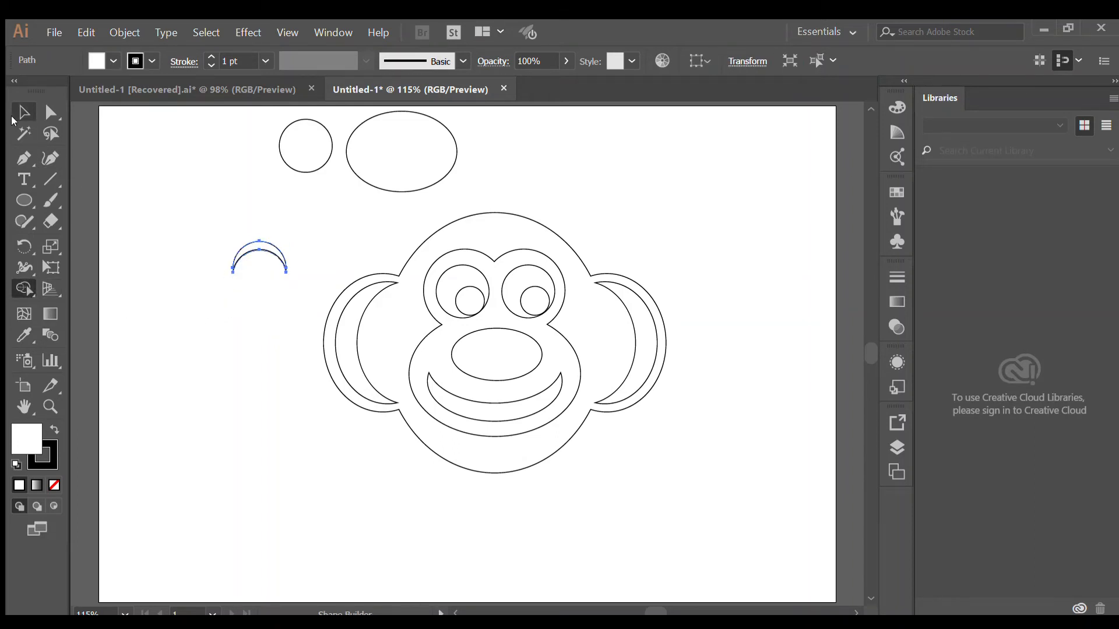
- Place the scaled-down arched crescent above the left eye as an eyebrow and duplicate it above the right eye
{"action": "key", "text": "v"}
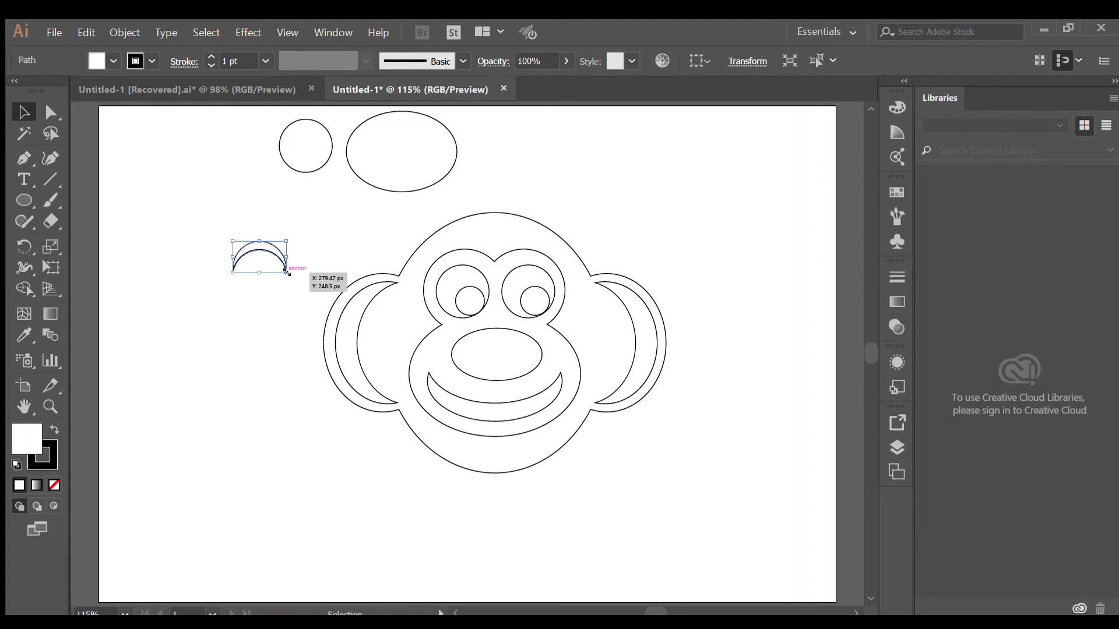
{"action": "left_click_drag", "start_coordinate": [286, 273], "coordinate": [562, 270], "text": "alt+shift"}
{"action": "key", "text": "ctrl+z"}
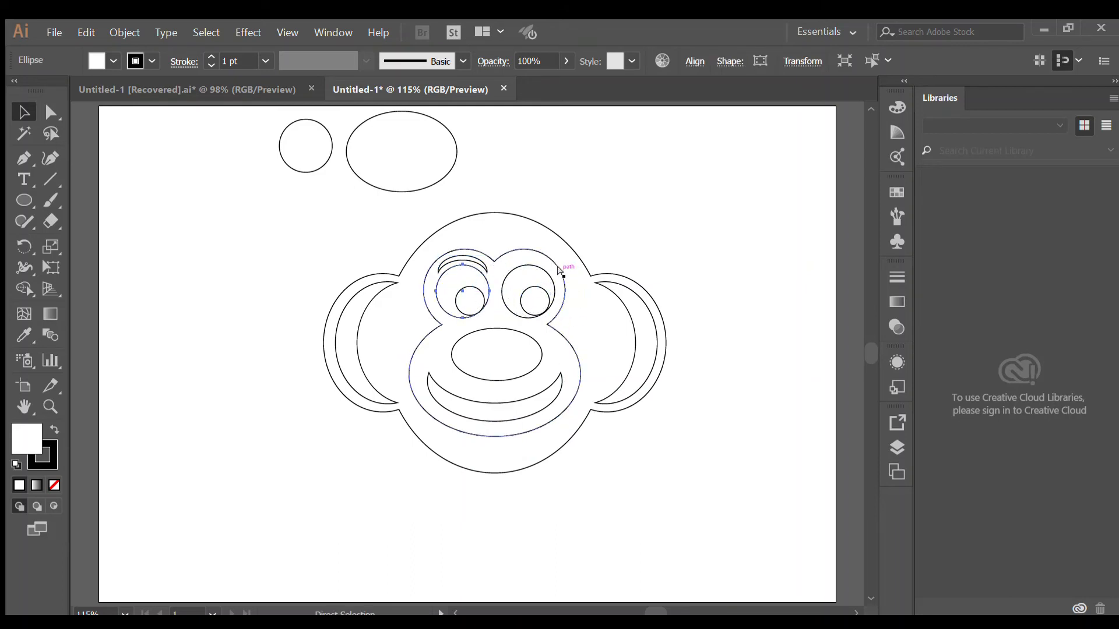
{"action": "left_click", "coordinate": [444, 255]}
{"action": "left_click_drag", "start_coordinate": [444, 256], "coordinate": [509, 255]}
{"action": "left_click", "coordinate": [644, 245]}
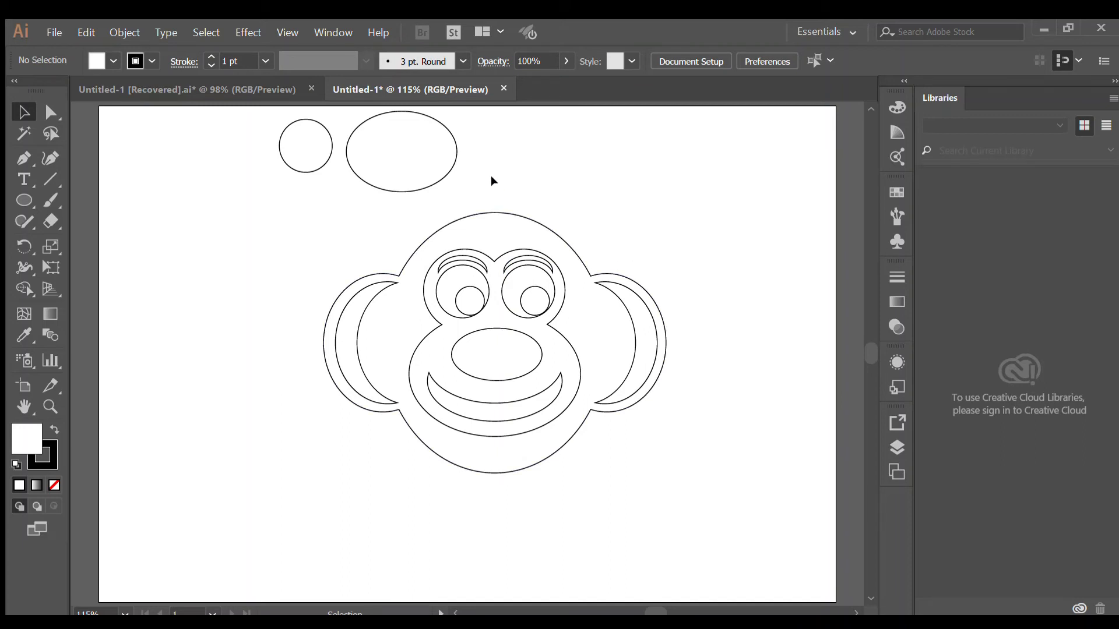
{"action": "left_click_drag", "start_coordinate": [477, 194], "coordinate": [240, 141]}
{"action": "key", "text": "Delete"}
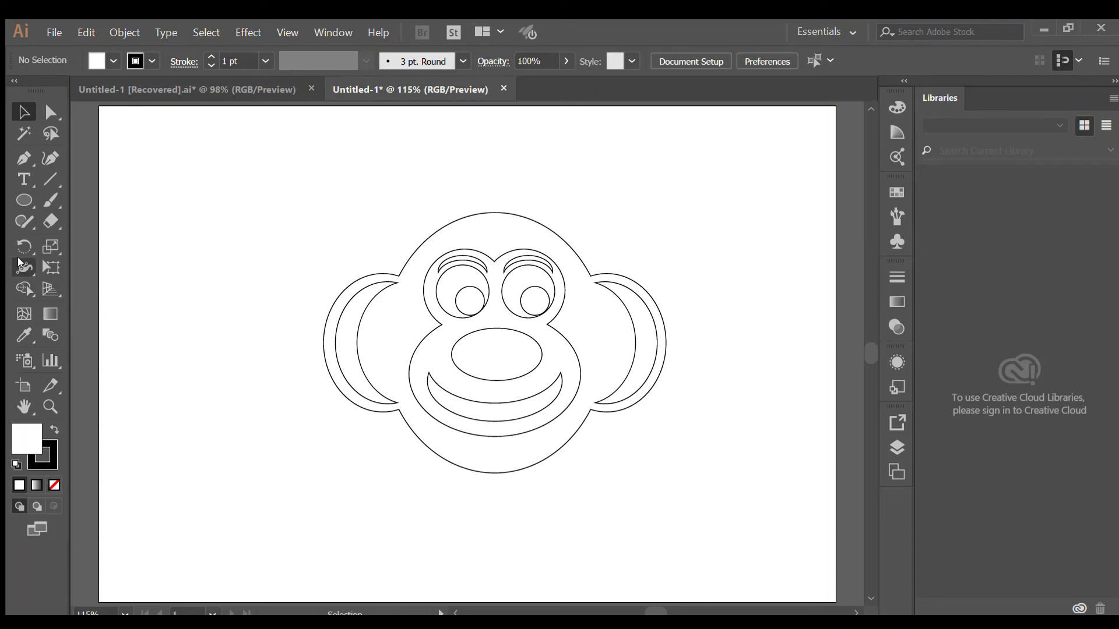
{"action": "key", "text": "ctrl+z"}
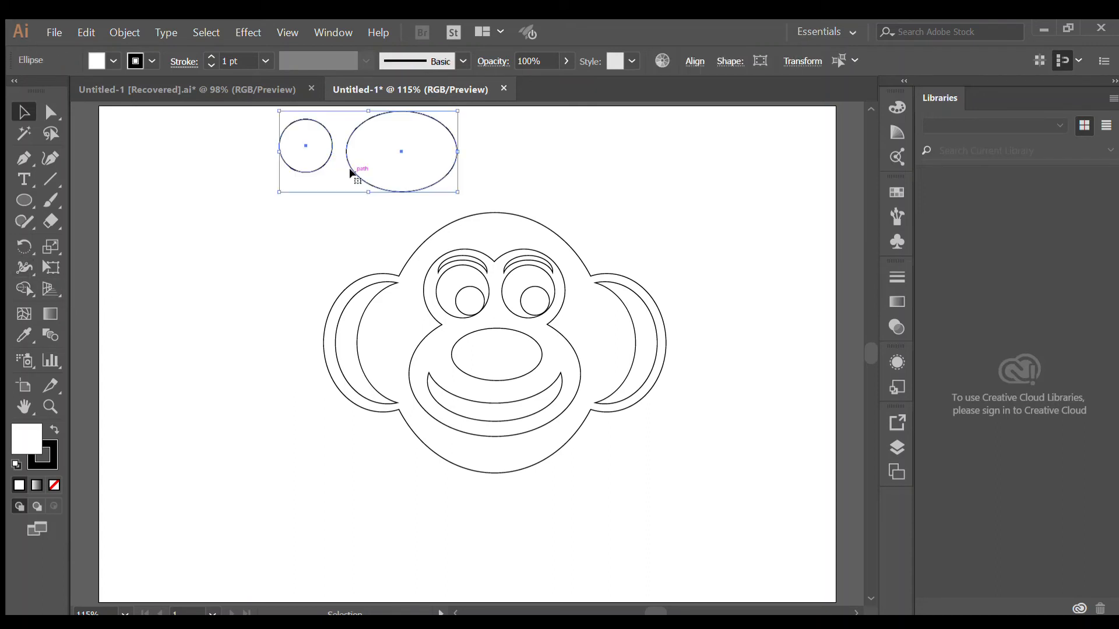
- Move the two spare shapes down beside the head and delete the small circle
{"action": "left_click_drag", "start_coordinate": [357, 175], "coordinate": [231, 256]}
{"action": "left_click", "coordinate": [155, 161]}
{"action": "left_click_drag", "start_coordinate": [158, 162], "coordinate": [175, 231]}
{"action": "key", "text": "Delete"}
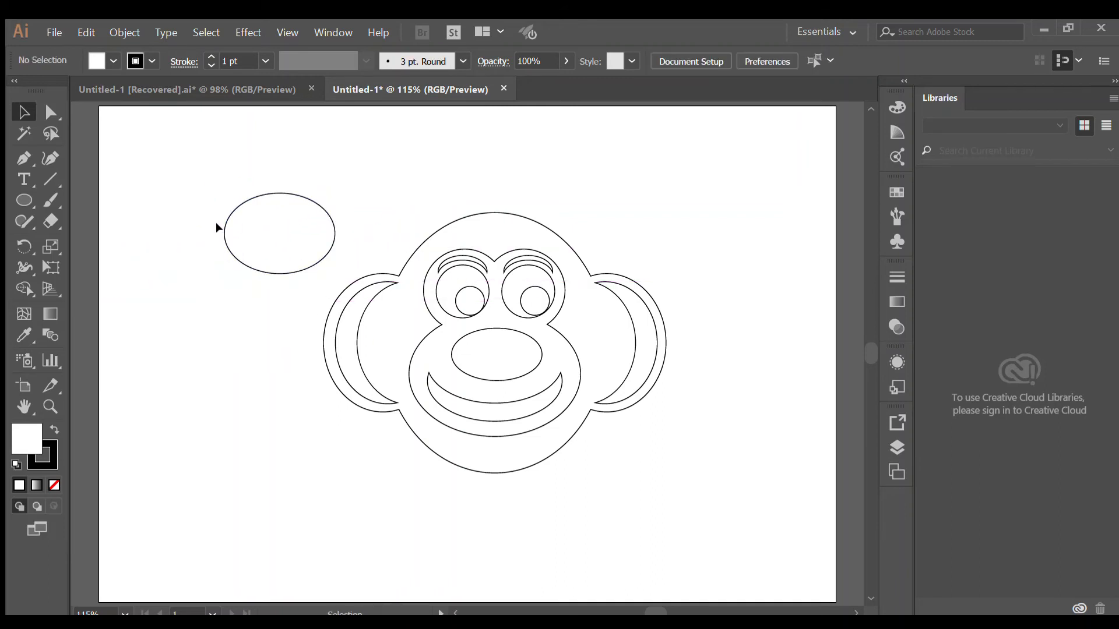
- Rotate the remaining spare ellipse 90° so it stands upright, undoing the accidental move that follows
{"action": "left_click", "coordinate": [336, 227]}
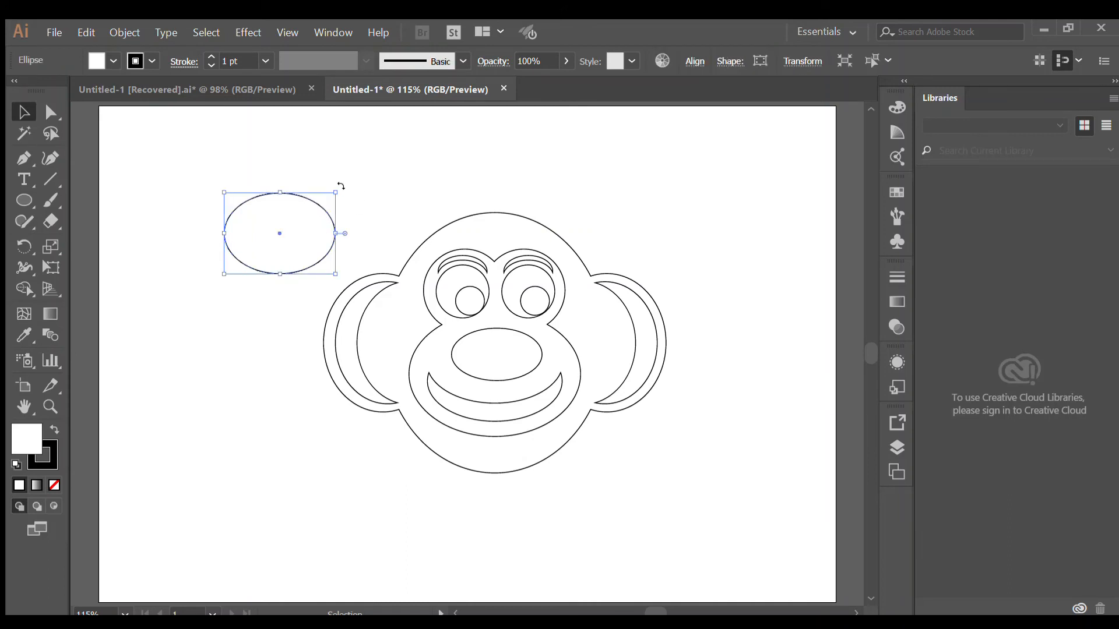
{"action": "left_click_drag", "start_coordinate": [337, 184], "coordinate": [325, 245]}
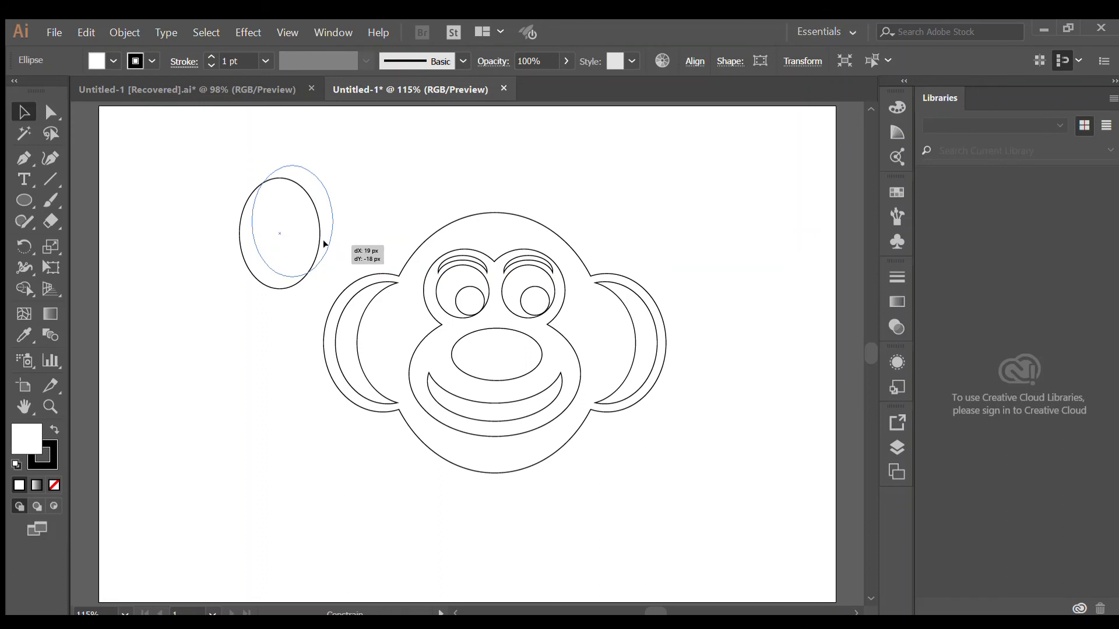
{"action": "left_click_drag", "start_coordinate": [323, 244], "coordinate": [325, 245]}
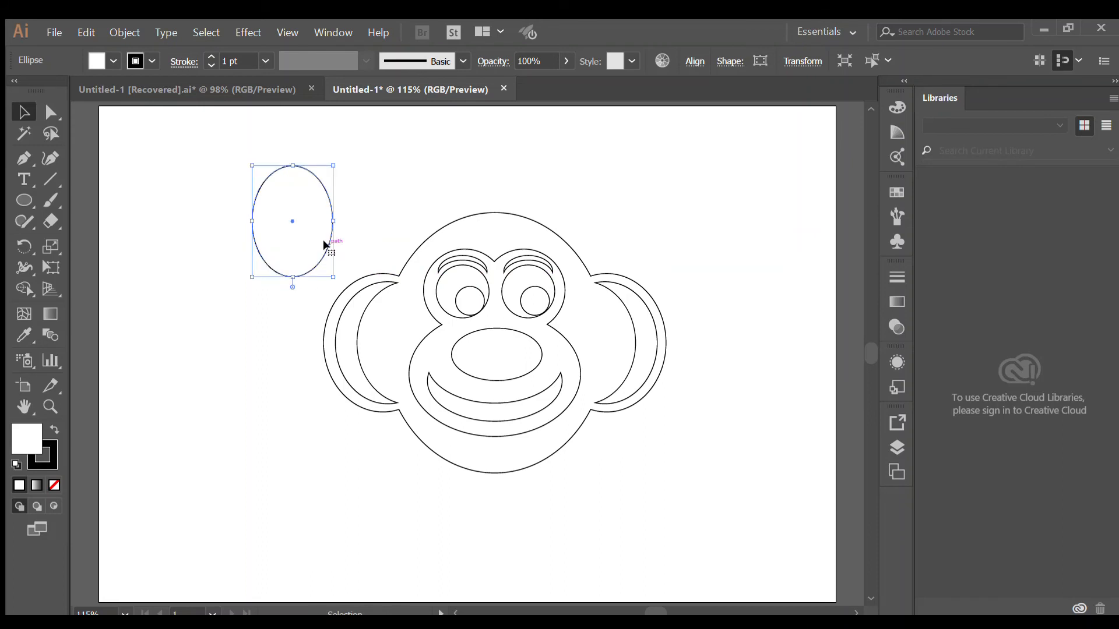
{"action": "key", "text": "ctrl+z"}
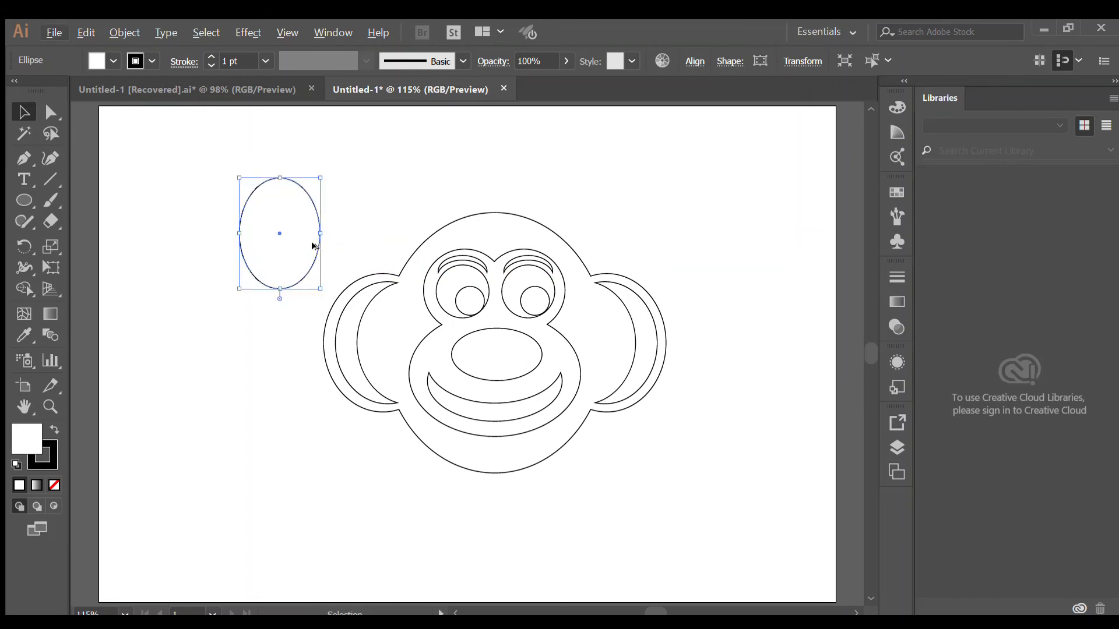
- Duplicate the upright ellipse about 14.5 px right and 15.5 px up, then subtract the copy with Shape Builder to form a crescent
{"action": "left_click_drag", "start_coordinate": [313, 244], "coordinate": [323, 235]}
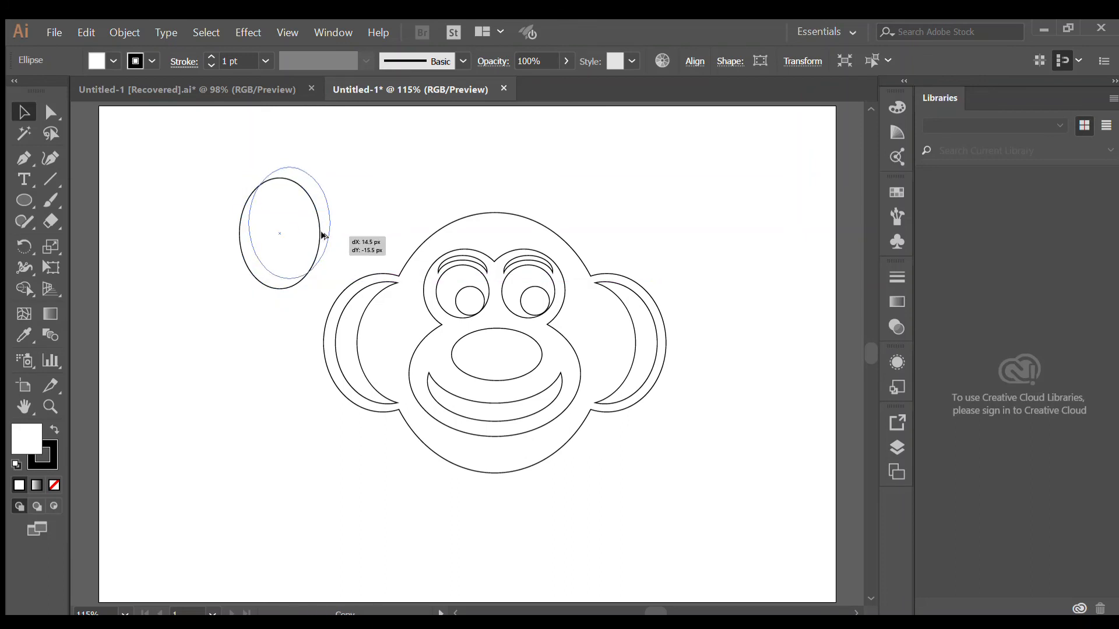
{"action": "left_click_drag", "start_coordinate": [324, 235], "coordinate": [324, 235]}
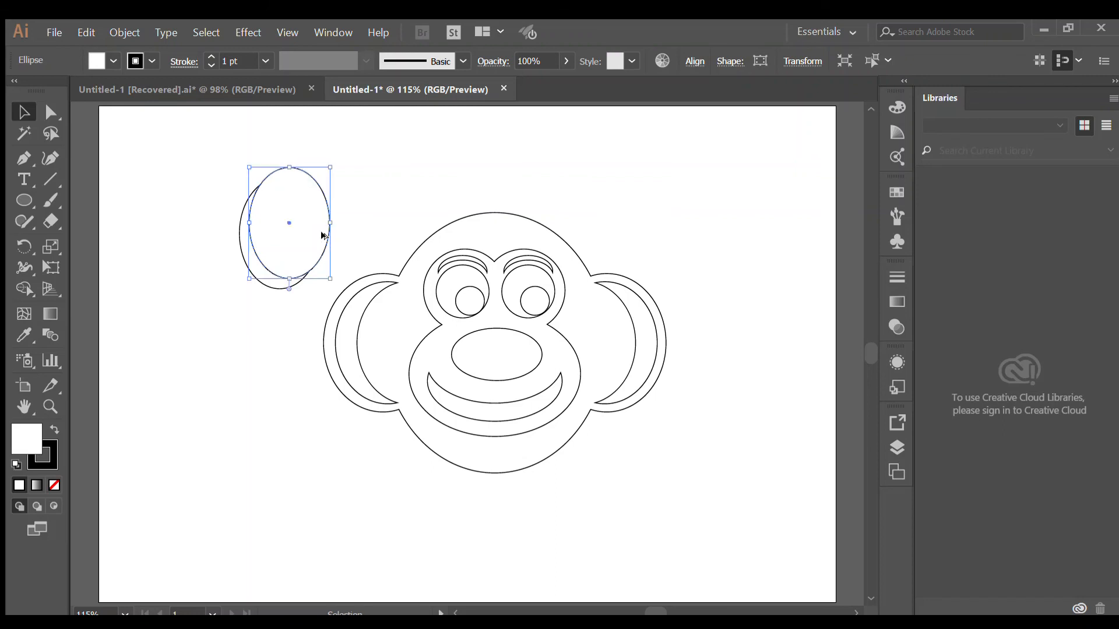
{"action": "left_click_drag", "start_coordinate": [218, 172], "coordinate": [278, 259]}
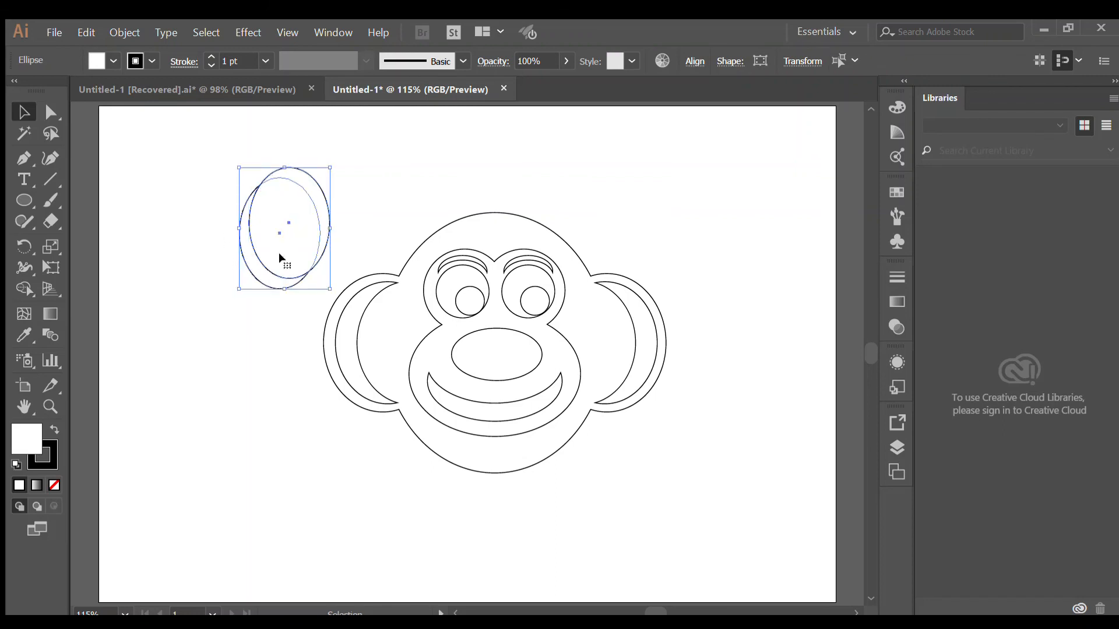
{"action": "left_click", "coordinate": [243, 261]}
{"action": "left_click", "coordinate": [24, 289]}
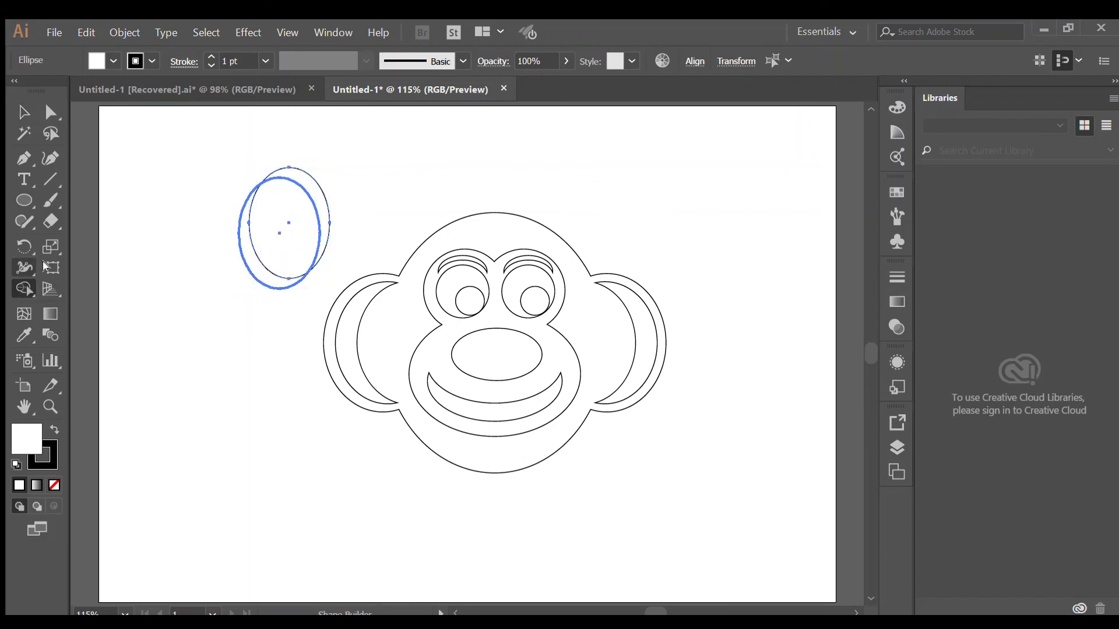
{"action": "mouse_move", "coordinate": [289, 156]}
{"action": "left_mouse_down"}
{"action": "mouse_move", "coordinate": [293, 192]}
{"action": "mouse_move", "coordinate": [272, 221]}
{"action": "left_mouse_up"}
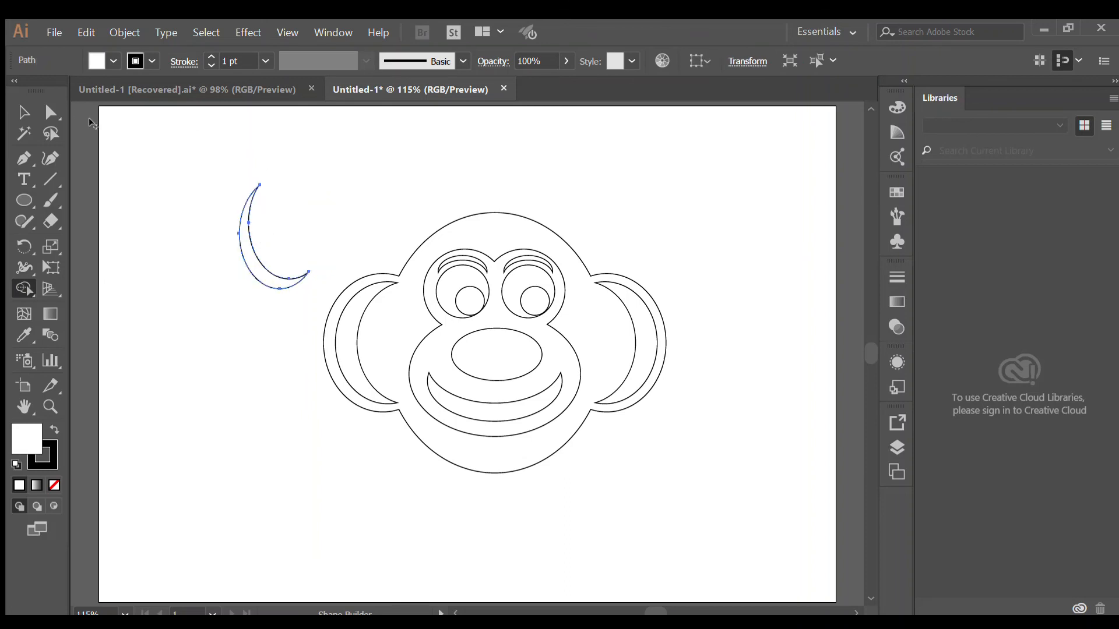
- Rotate the new crescent clockwise and place it on top of the monkey's head as a hair tuft
{"action": "left_click", "coordinate": [20, 110]}
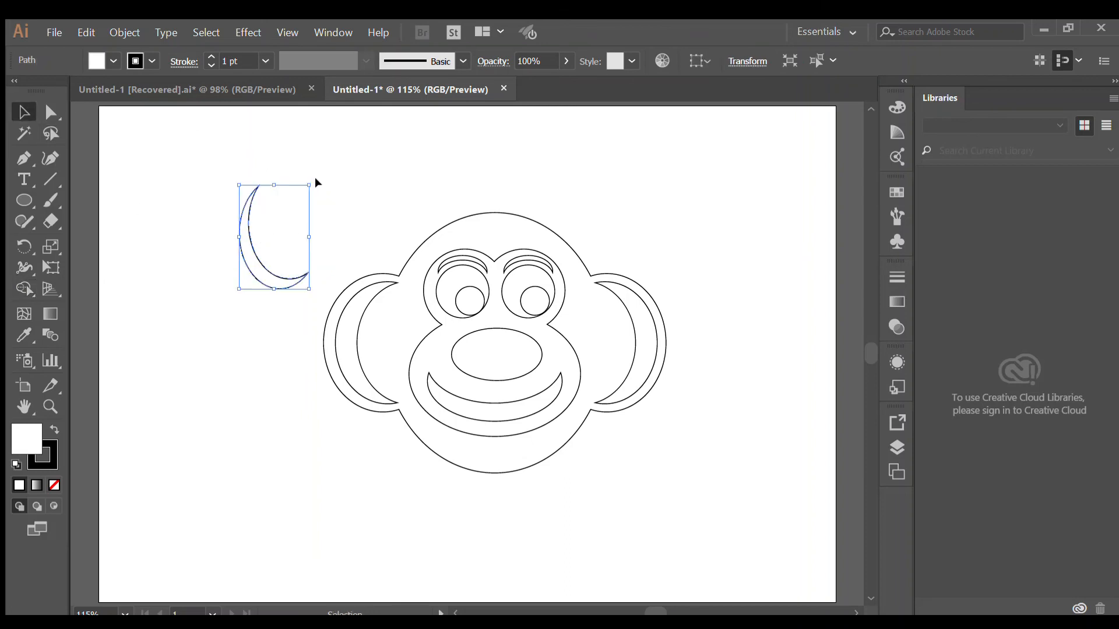
{"action": "left_click_drag", "start_coordinate": [315, 178], "coordinate": [345, 225]}
{"action": "left_click", "coordinate": [278, 211]}
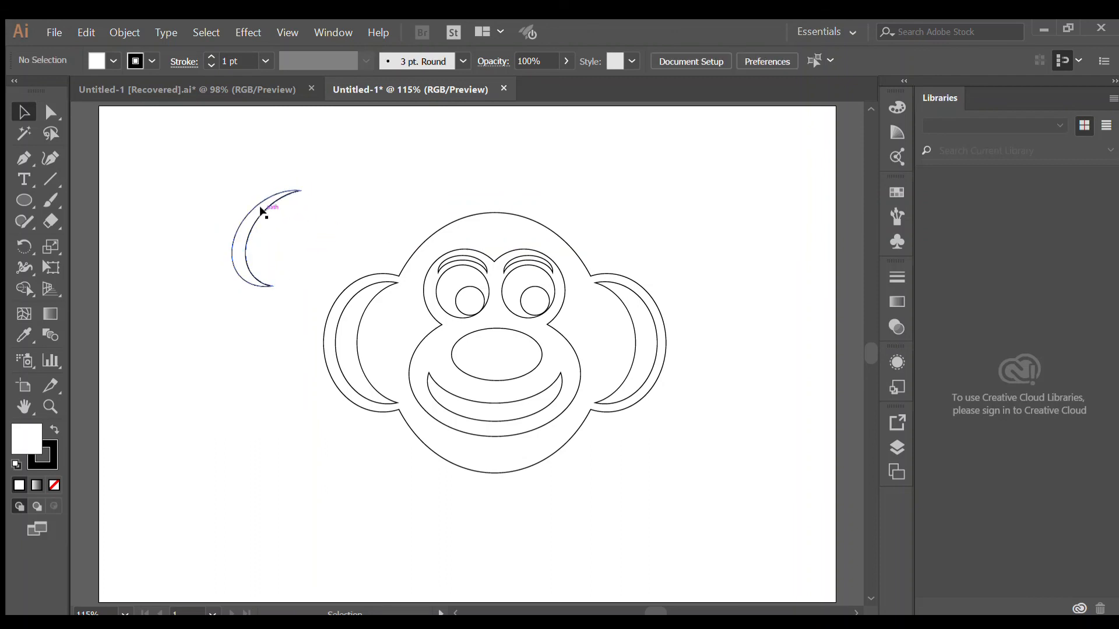
{"action": "left_click_drag", "start_coordinate": [262, 203], "coordinate": [525, 145]}
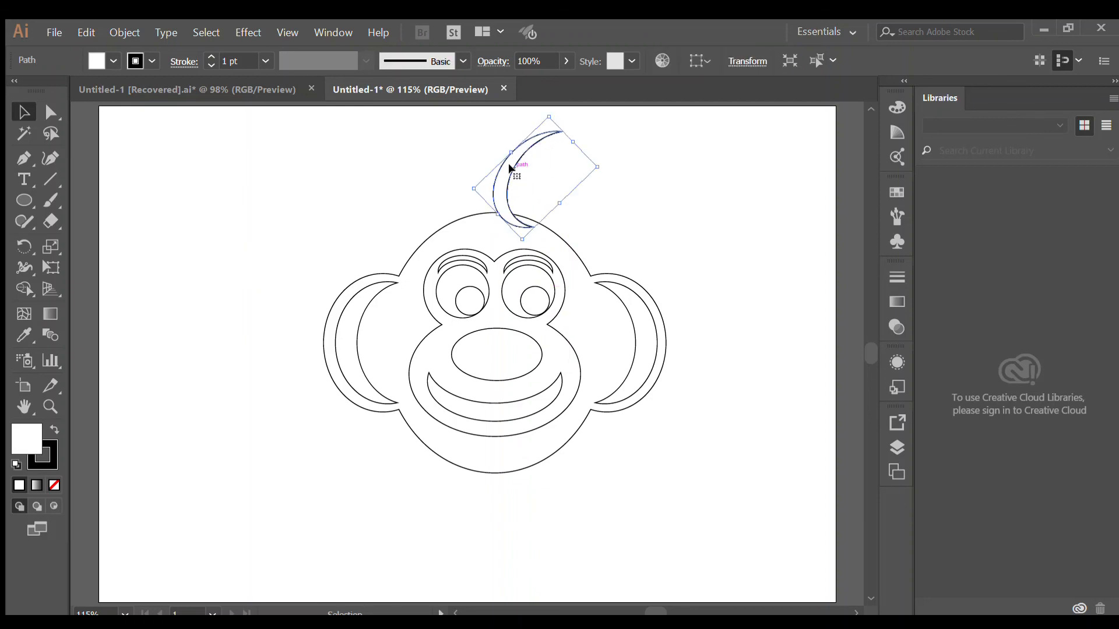
- Duplicate the hair crescent slightly to its left so the two strands overlap
{"action": "key", "text": "a"}
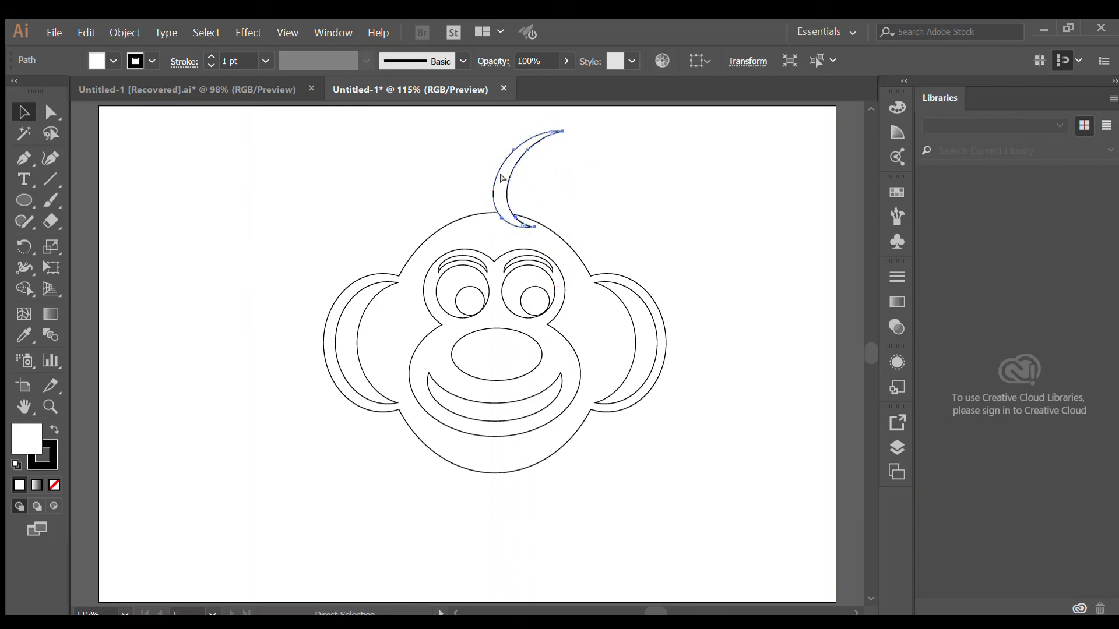
{"action": "key", "text": "v"}
{"action": "left_click_drag", "start_coordinate": [504, 176], "coordinate": [475, 176]}
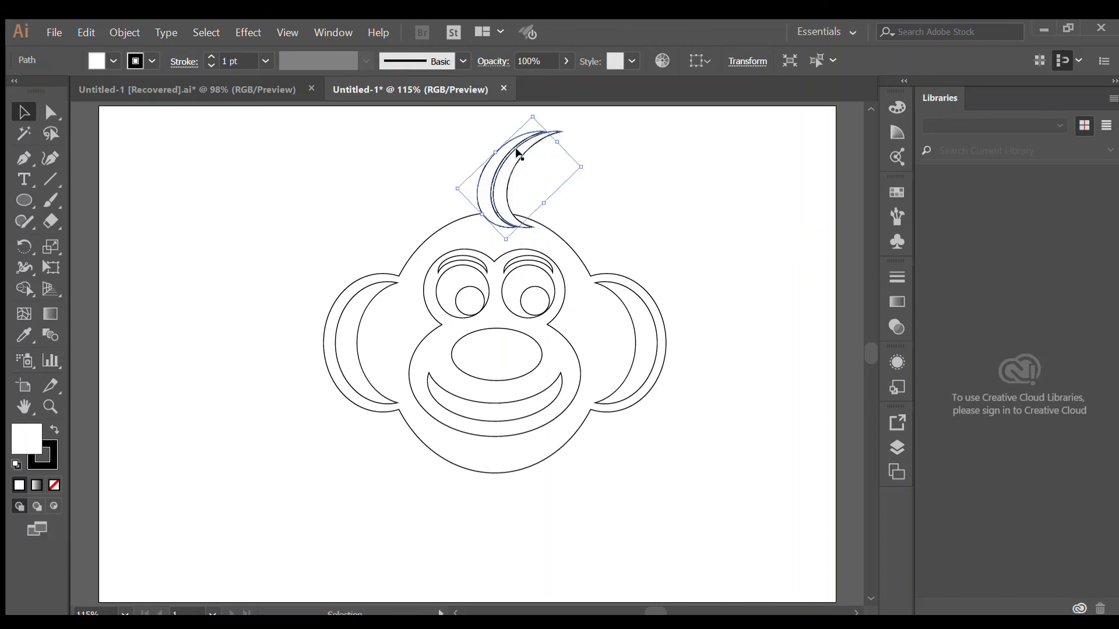